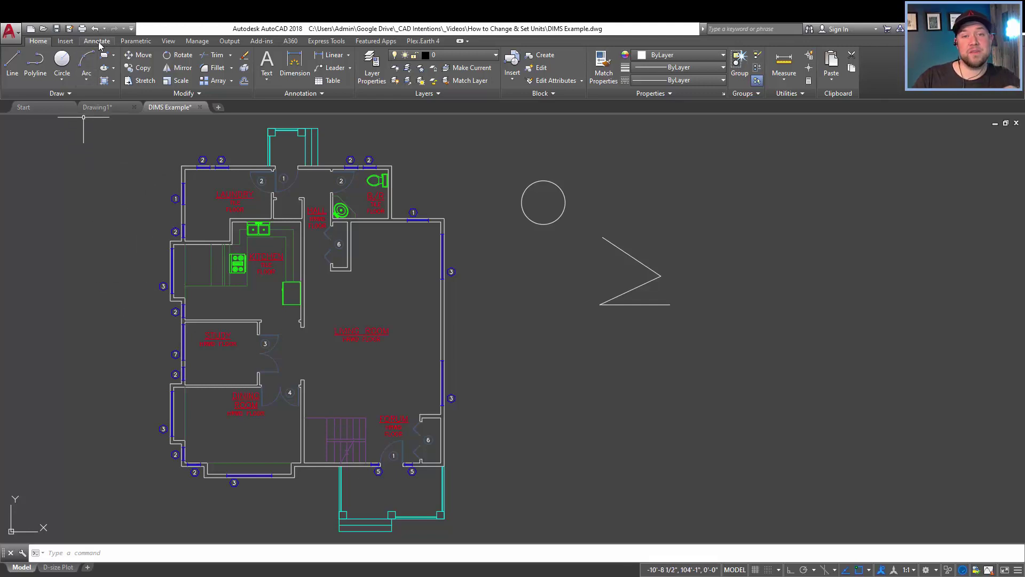
Open the Dimension Style Manager from the Annotate tab, then start and cancel a new style
click(97, 42)
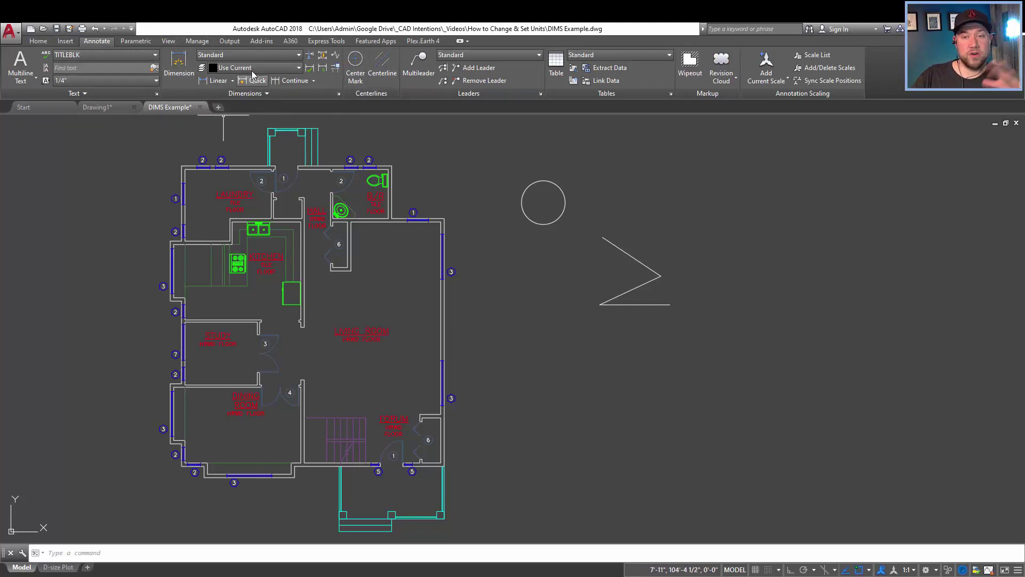
click(264, 57)
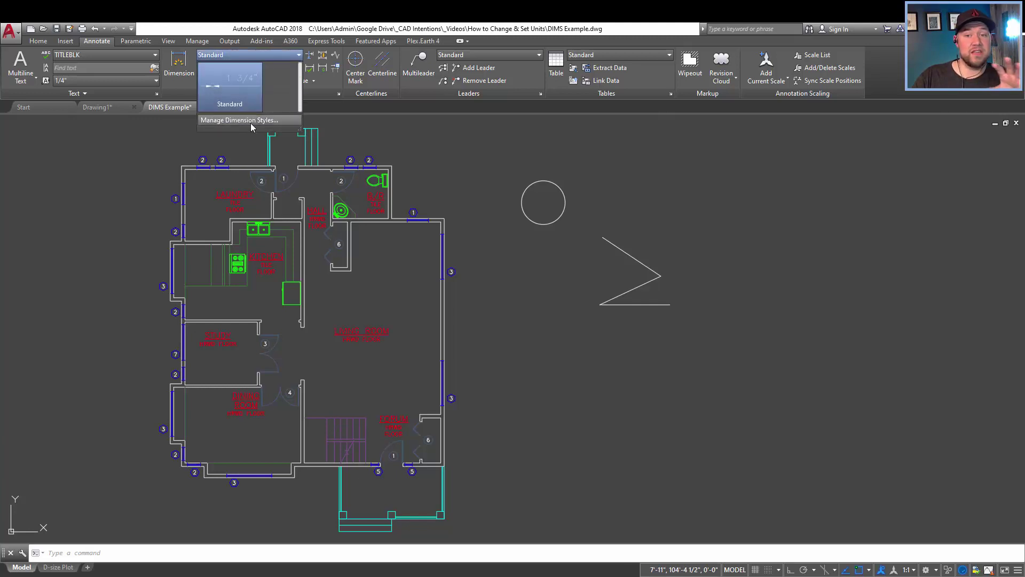
click(228, 120)
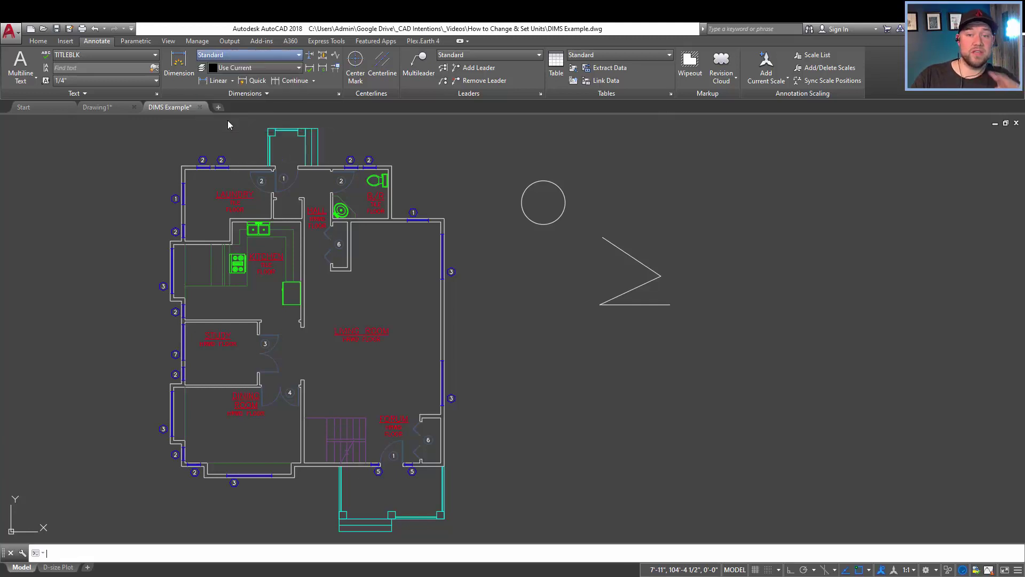
drag(477, 212, 388, 187)
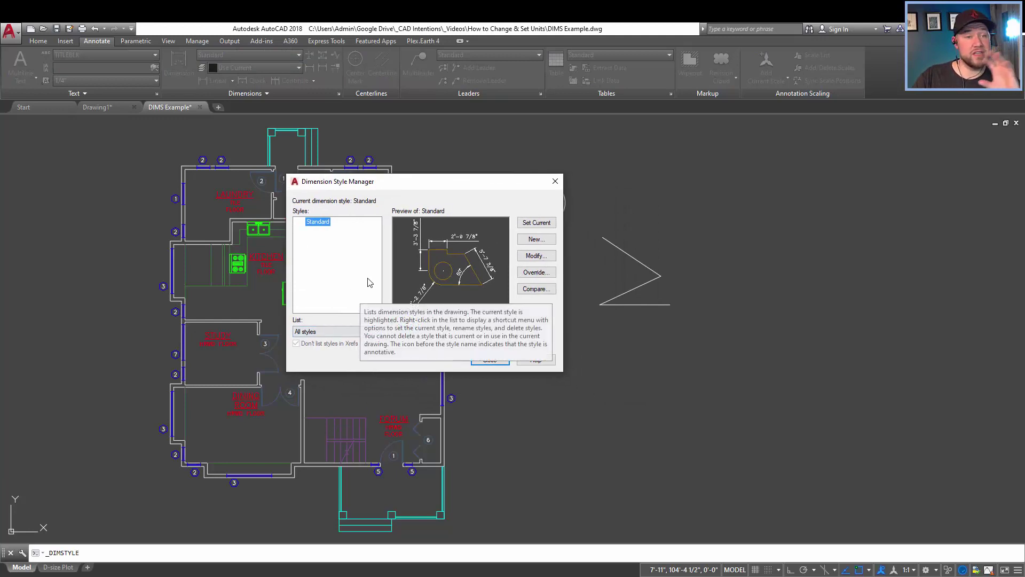
click(535, 239)
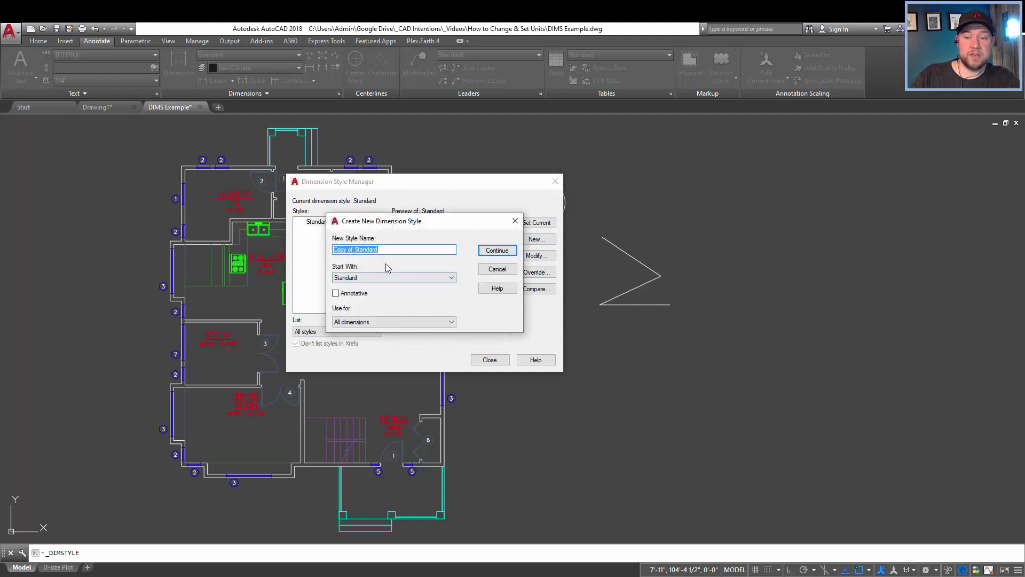
click(501, 251)
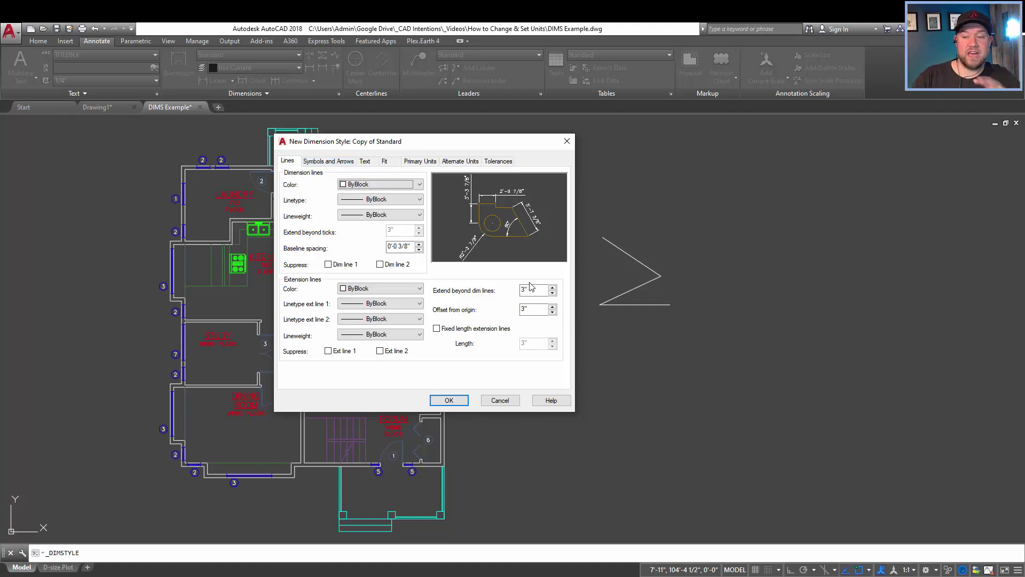
click(500, 401)
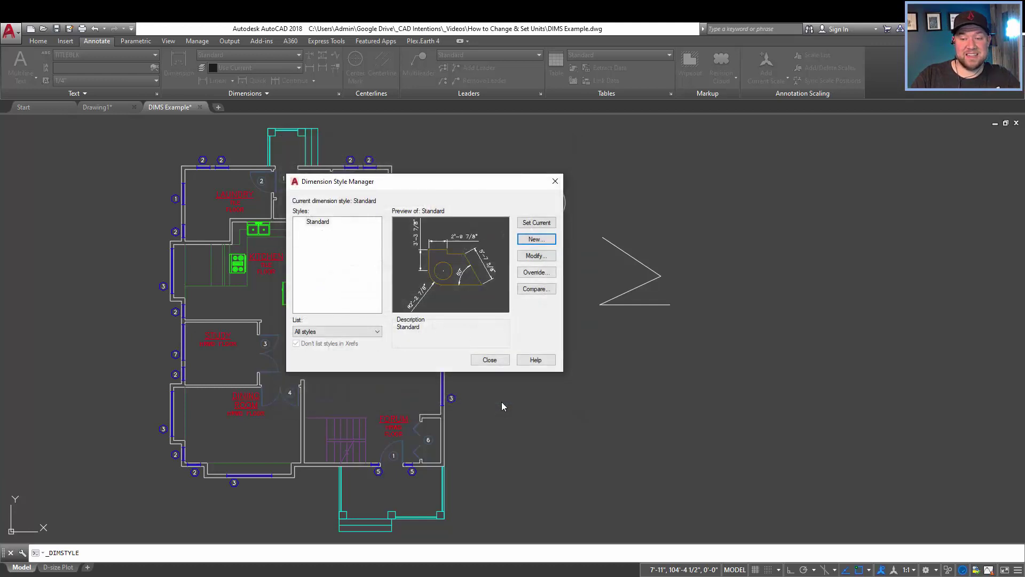
Close the style manager and add a 25'-7 1/2" vertical dimension along the living room's right wall
click(489, 359)
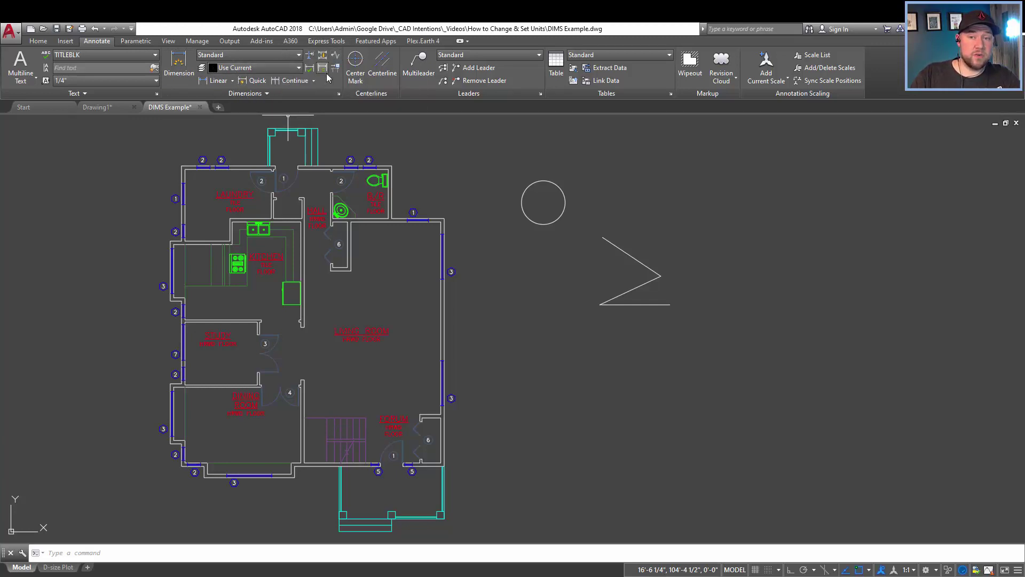
click(174, 64)
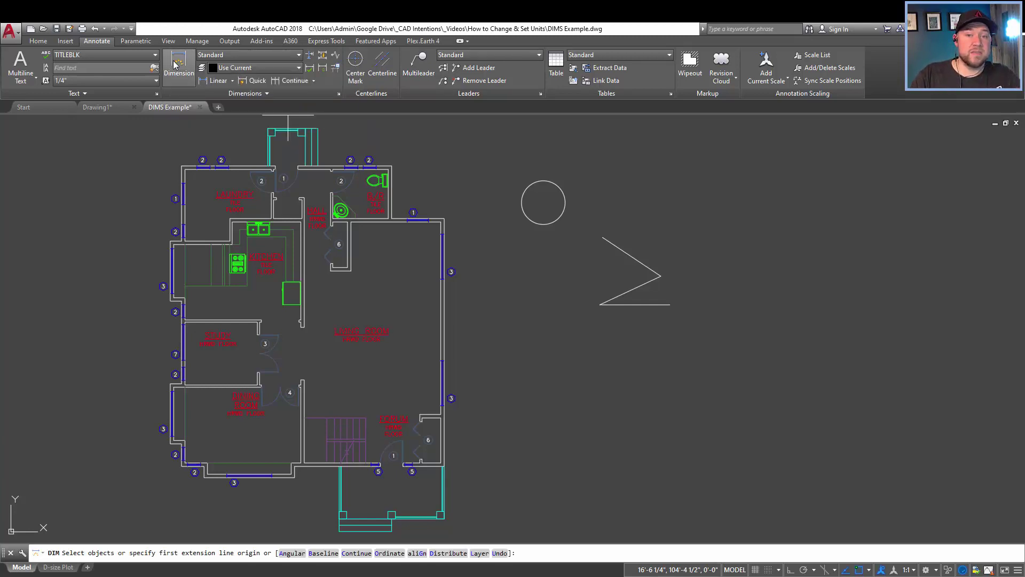
scroll(426, 266, up, 2)
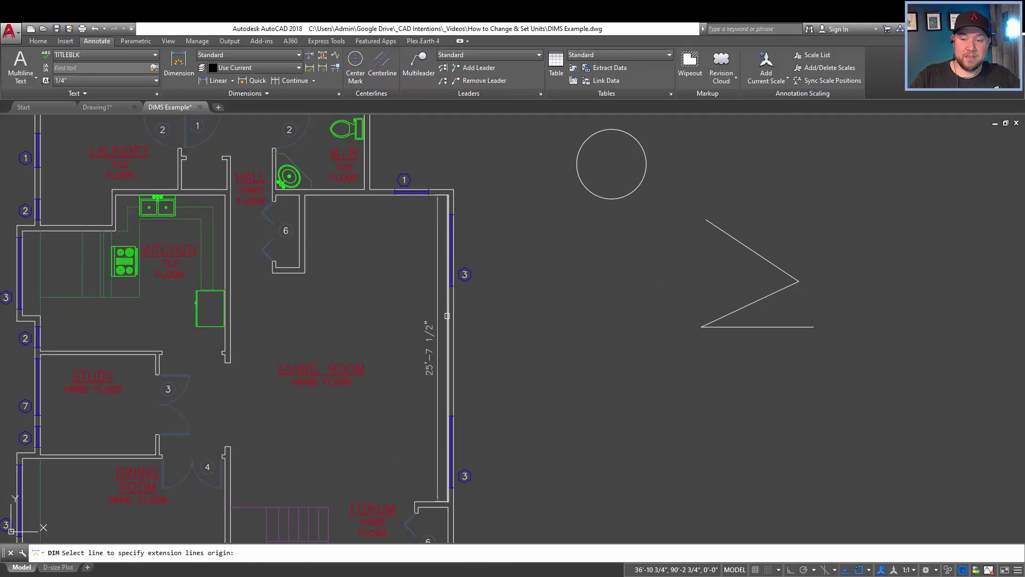
click(446, 316)
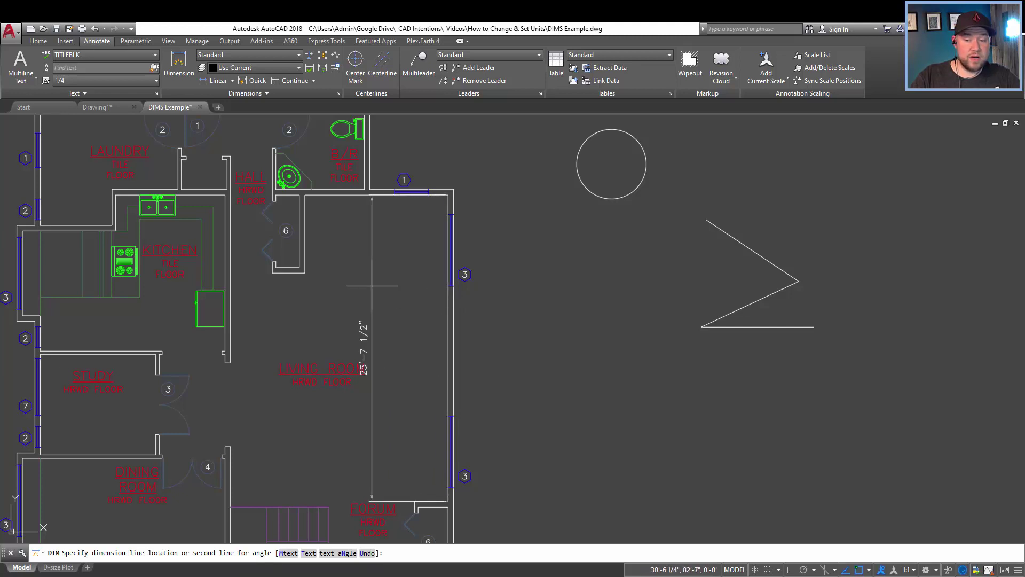
click(405, 285)
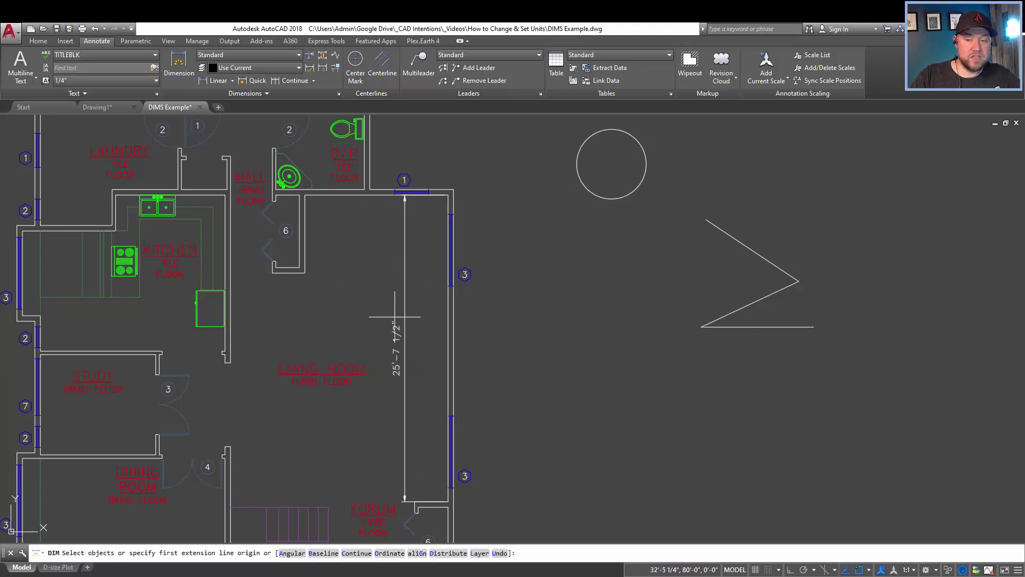
middle_drag(395, 316, 412, 288)
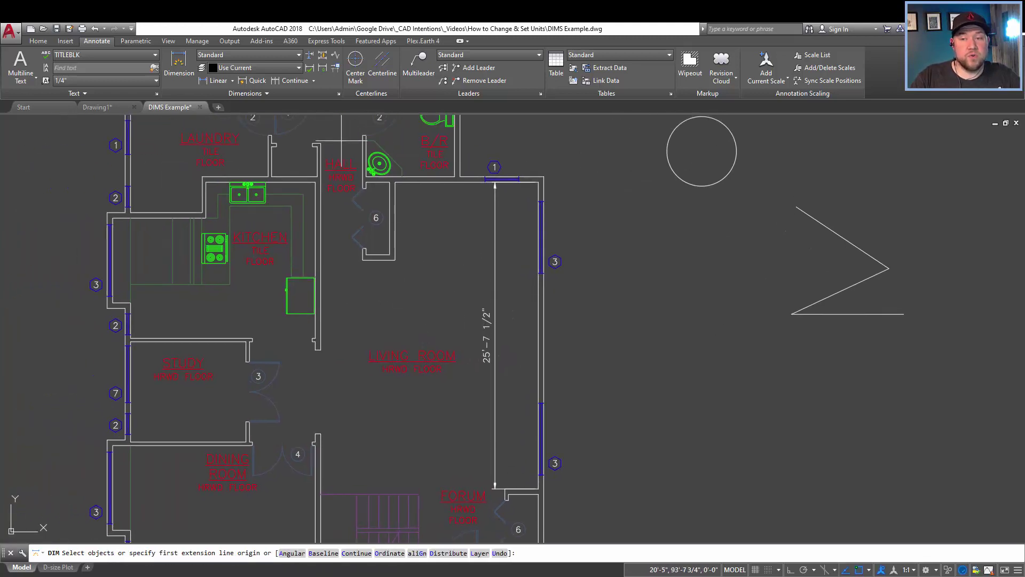
scroll(493, 158, down, 2)
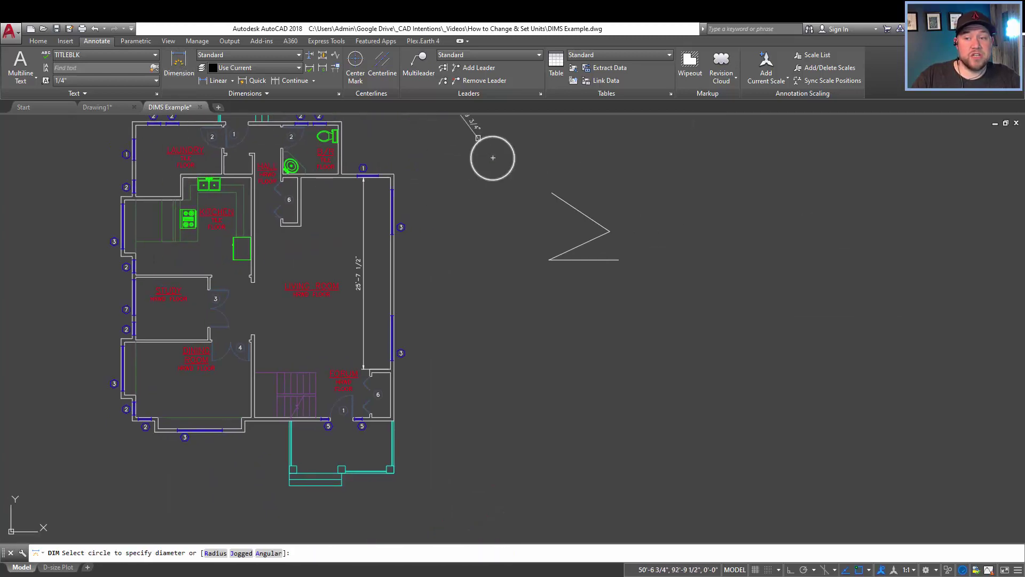
Place a ø5'-9 3/4" diameter dimension on the circle, abandon the slanted-line dimension, and zoom out
scroll(489, 138, up, 4)
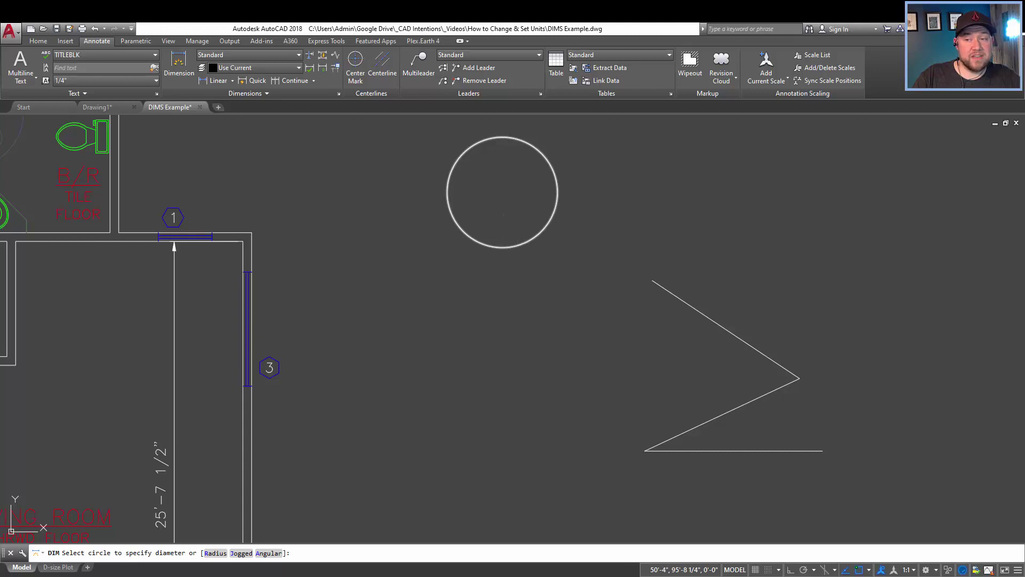
click(498, 137)
click(537, 187)
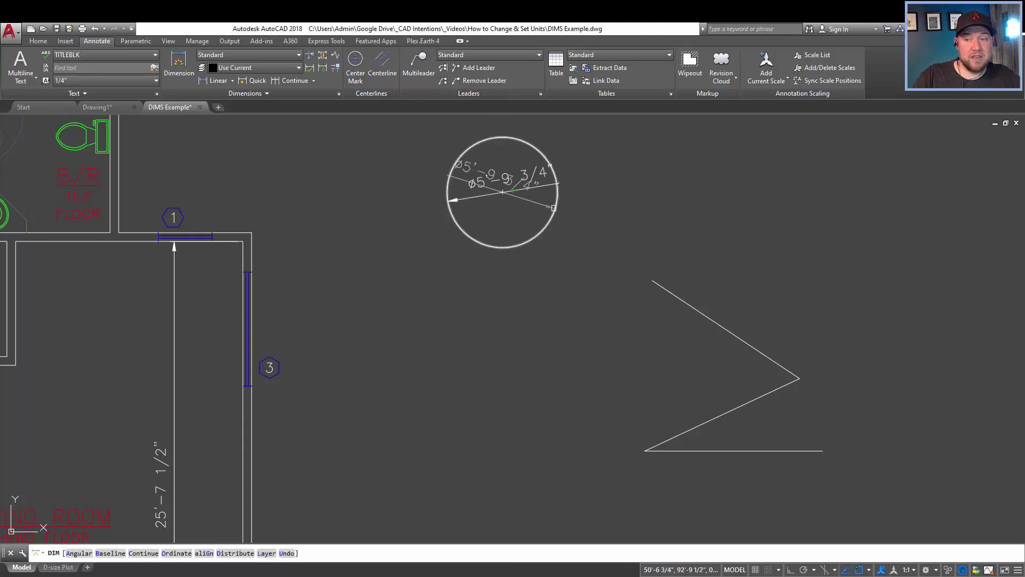
click(689, 301)
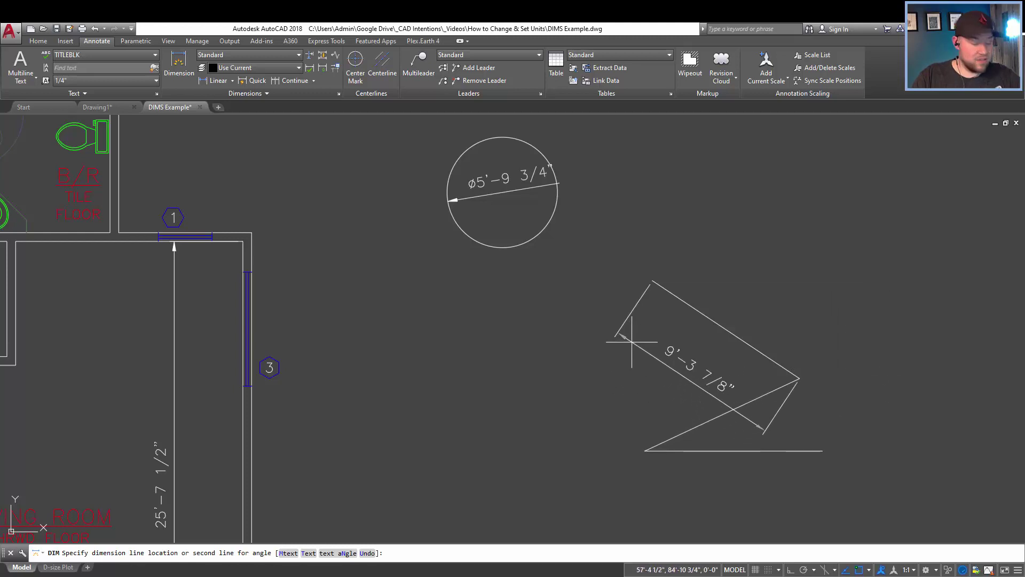
key(Escape)
scroll(534, 321, down, 4)
middle_drag(448, 335, 511, 306)
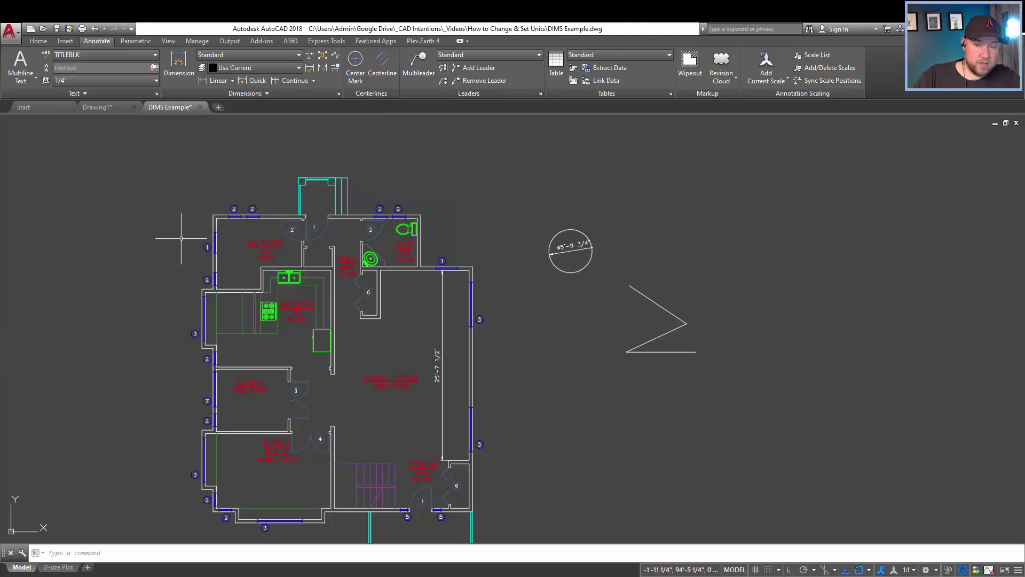
Quick-dimension the left exterior wall lines as a continuous chain placed left of the plan
click(254, 82)
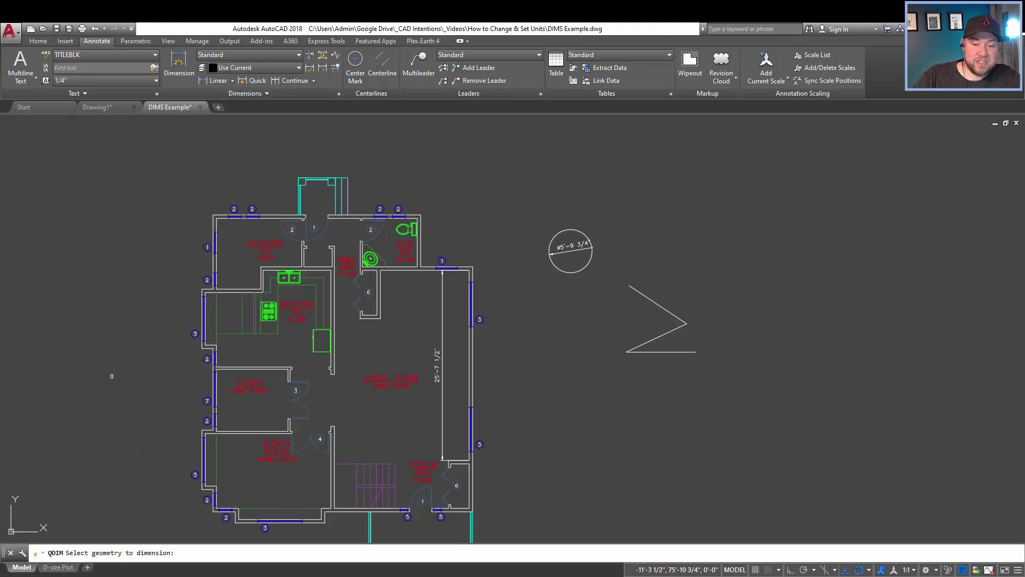
middle_drag(109, 379, 236, 341)
scroll(315, 160, up, 5)
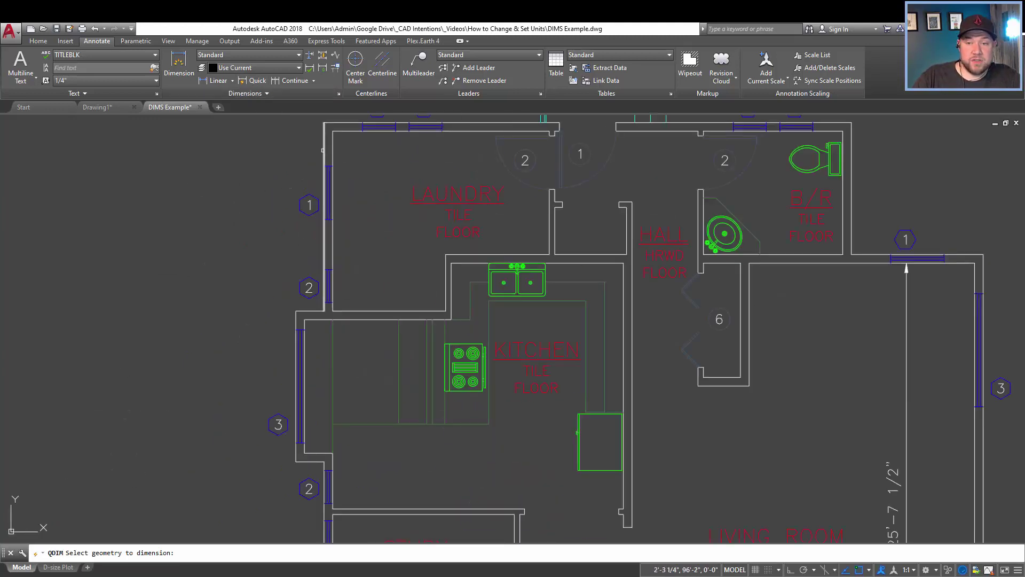
click(324, 146)
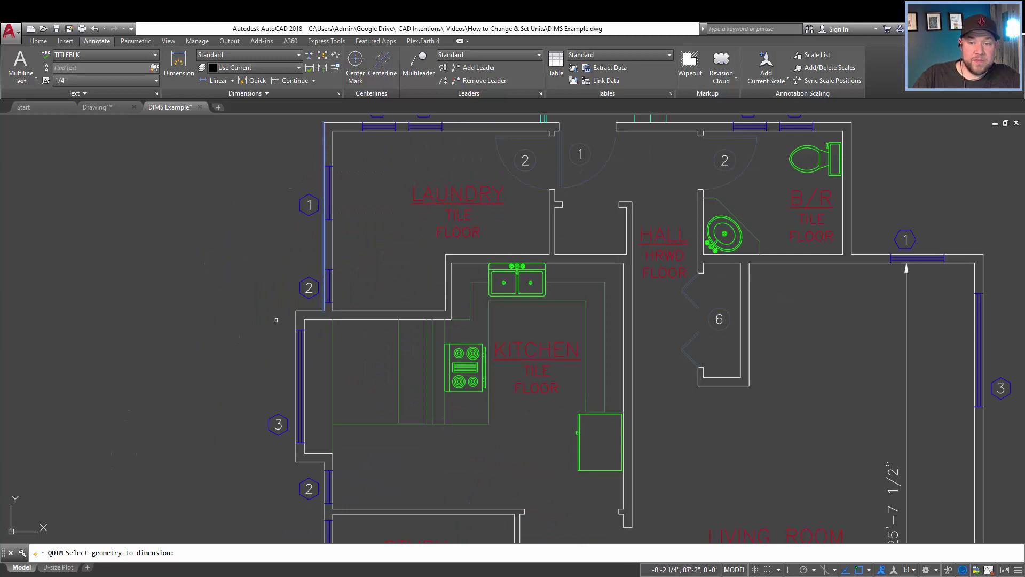
middle_drag(271, 426, 293, 213)
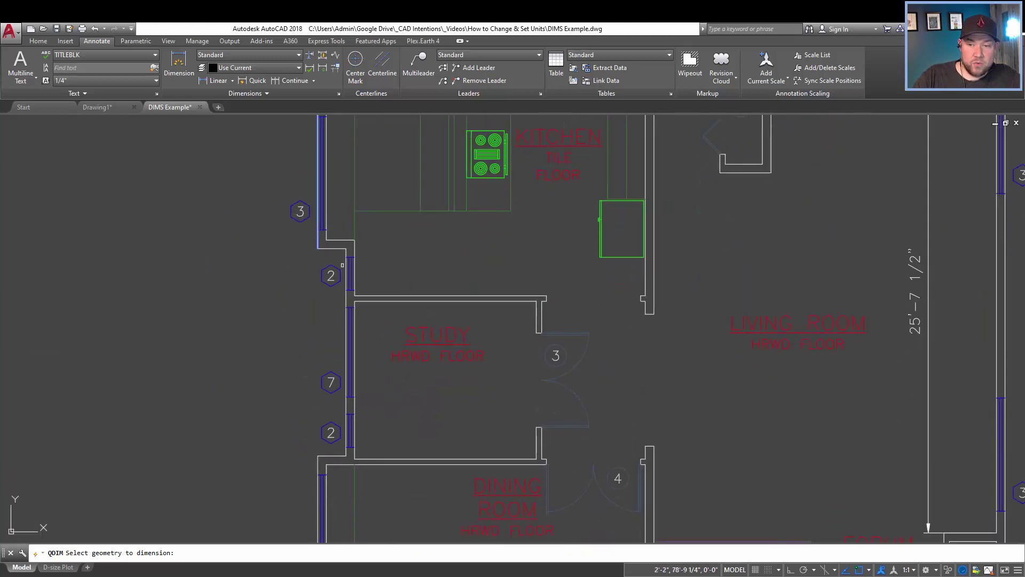
middle_drag(289, 457, 304, 326)
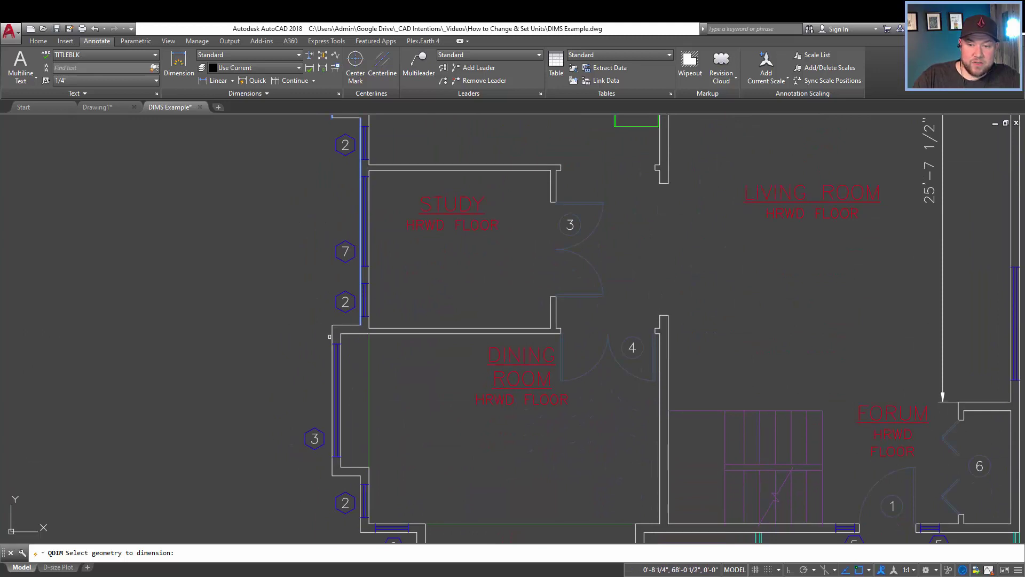
middle_drag(320, 437, 334, 314)
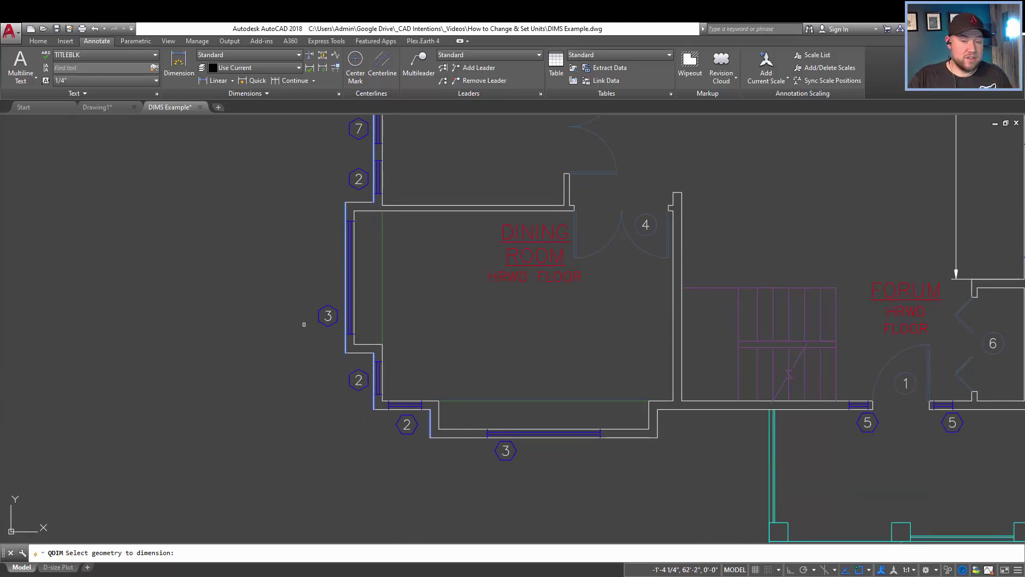
key(Return)
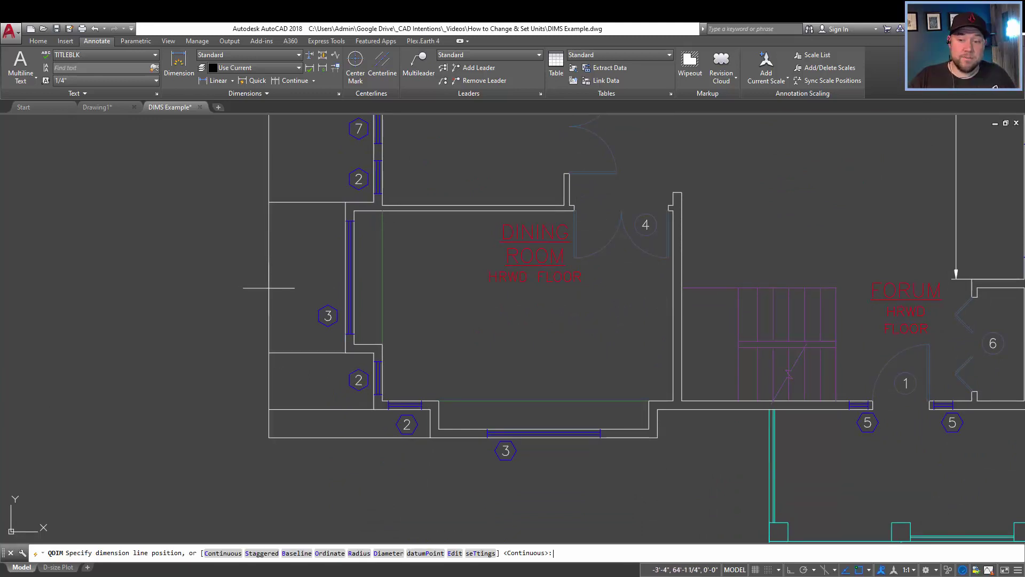
scroll(270, 283, down, 3)
scroll(267, 234, down, 3)
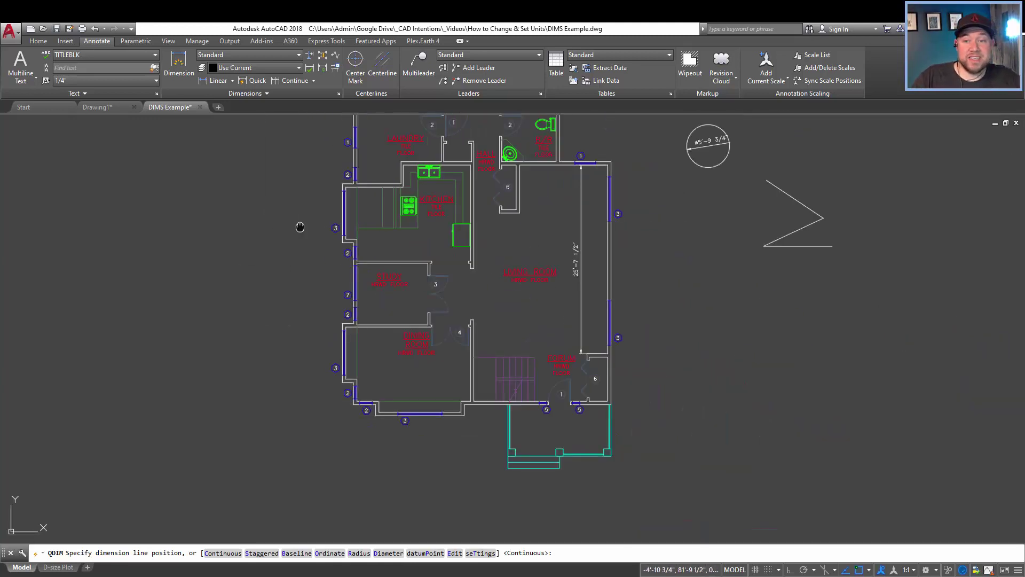
scroll(297, 226, up, 1)
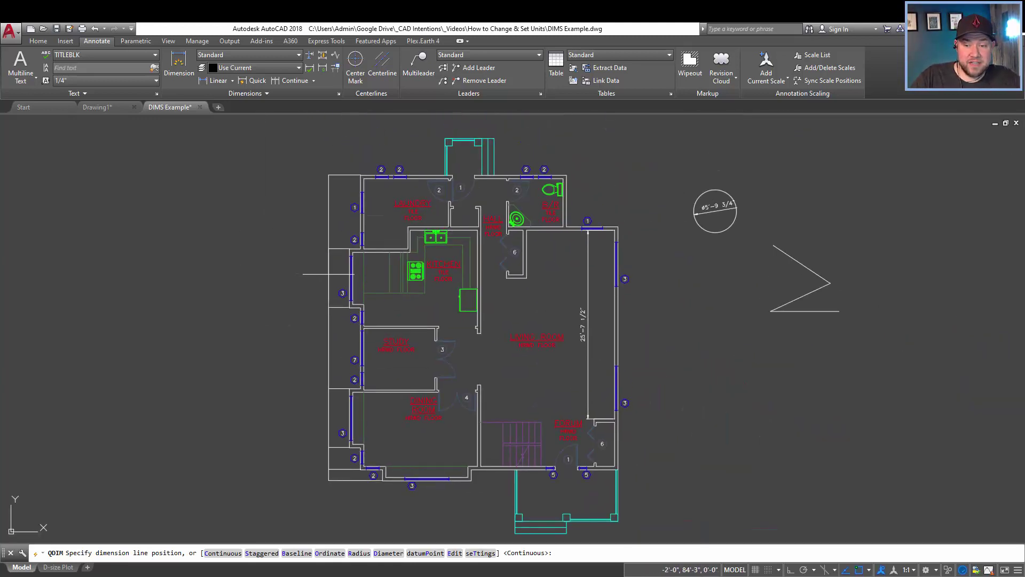
click(325, 286)
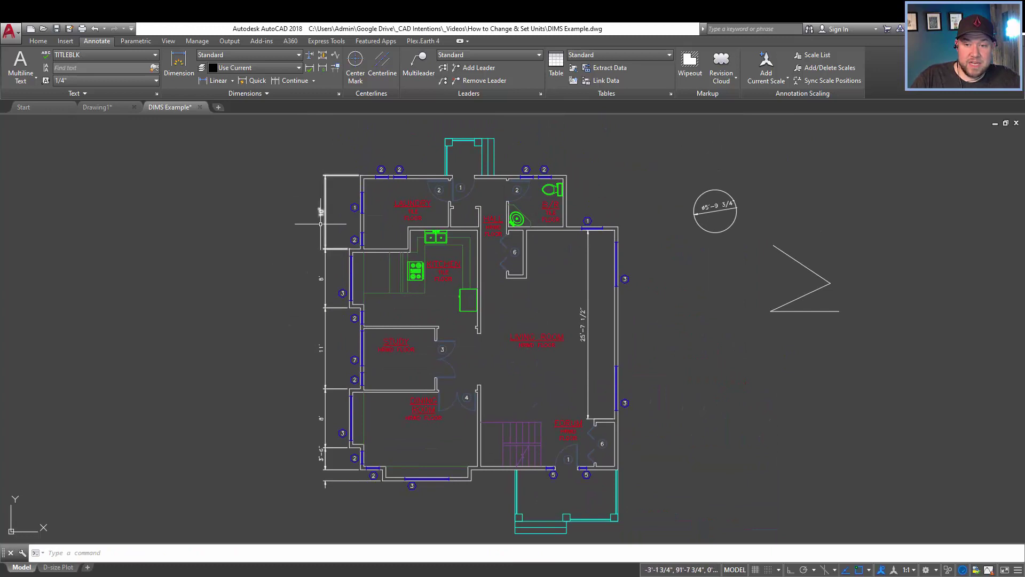
Move the 1'-6" dimension text below the 3' dimension so the two no longer overlap
scroll(331, 488, up, 5)
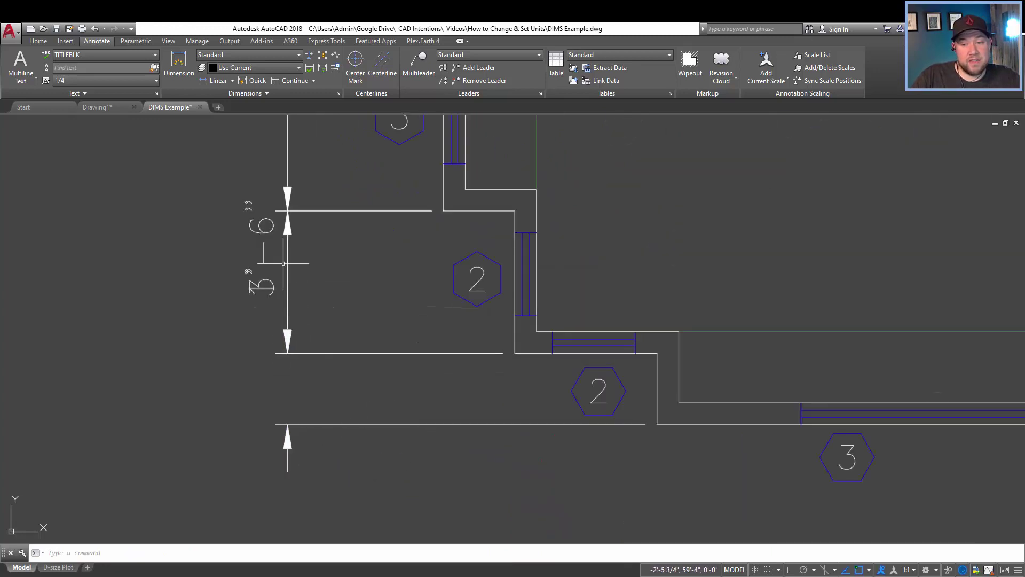
click(327, 436)
click(293, 412)
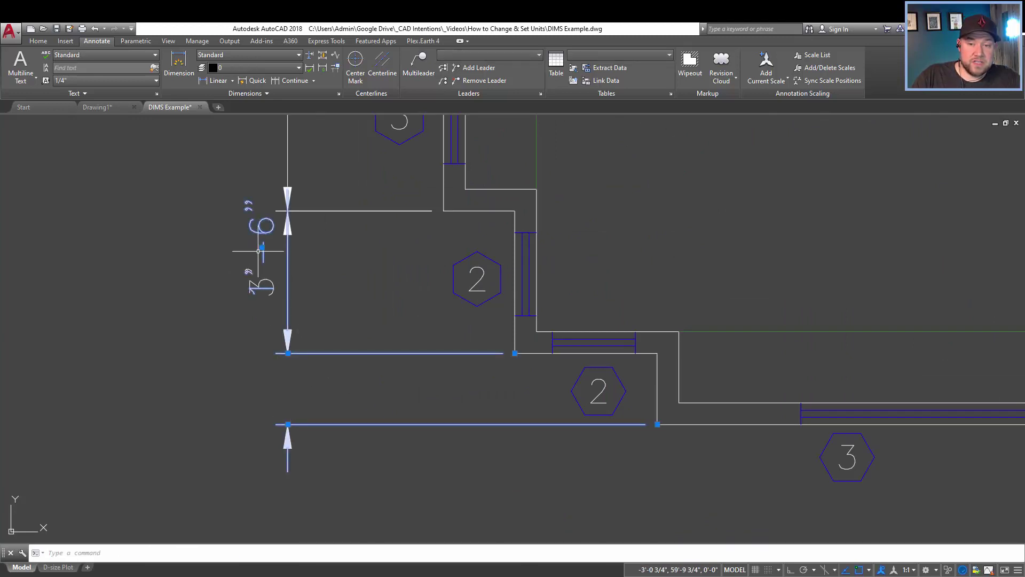
click(262, 247)
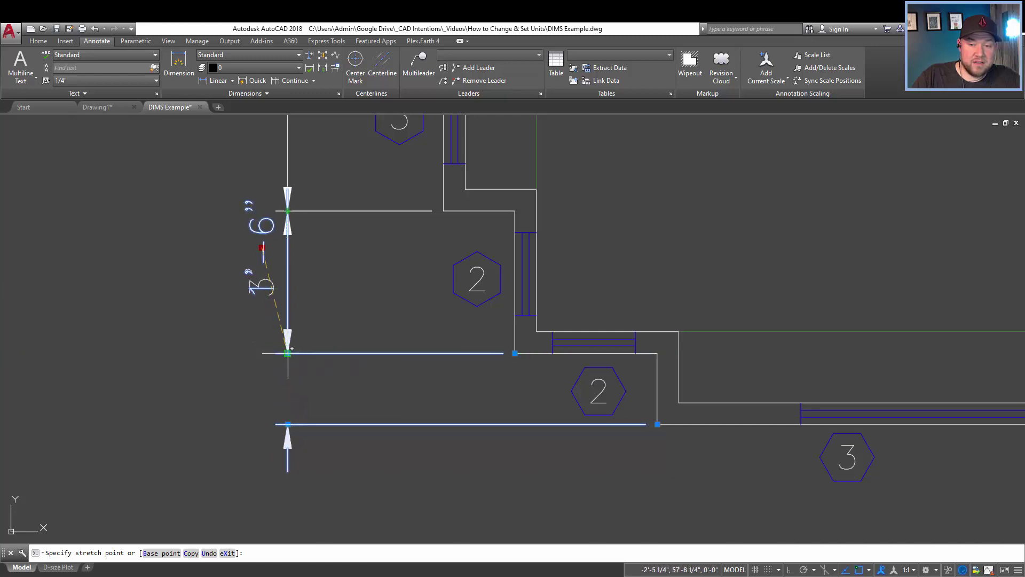
click(283, 375)
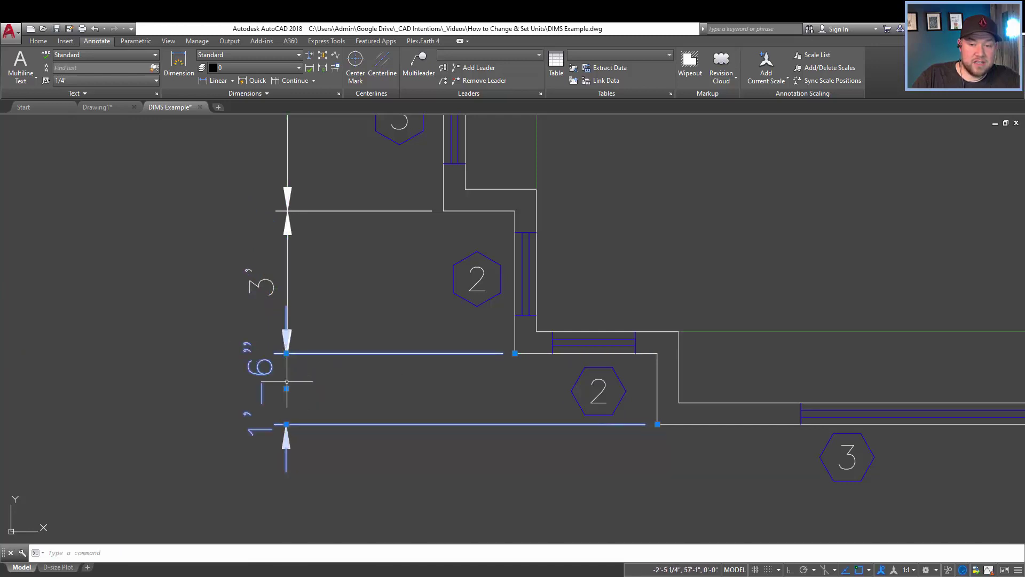
key(Escape)
scroll(333, 380, down, 2)
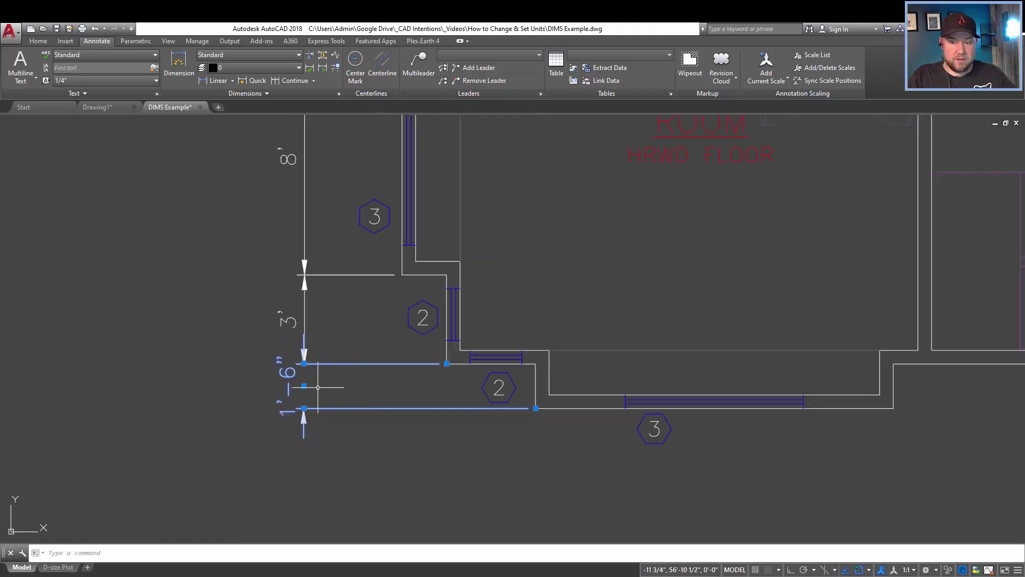
scroll(283, 319, down, 6)
Pan to the angled lines and circle beside the plan and open the dimension type list
middle_drag(355, 235, 366, 305)
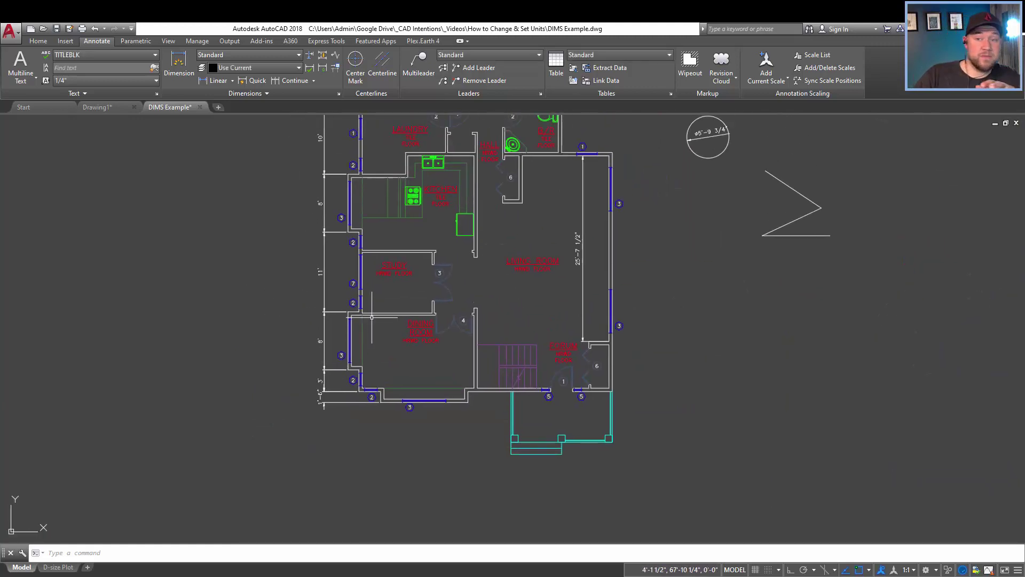
middle_drag(446, 259, 407, 322)
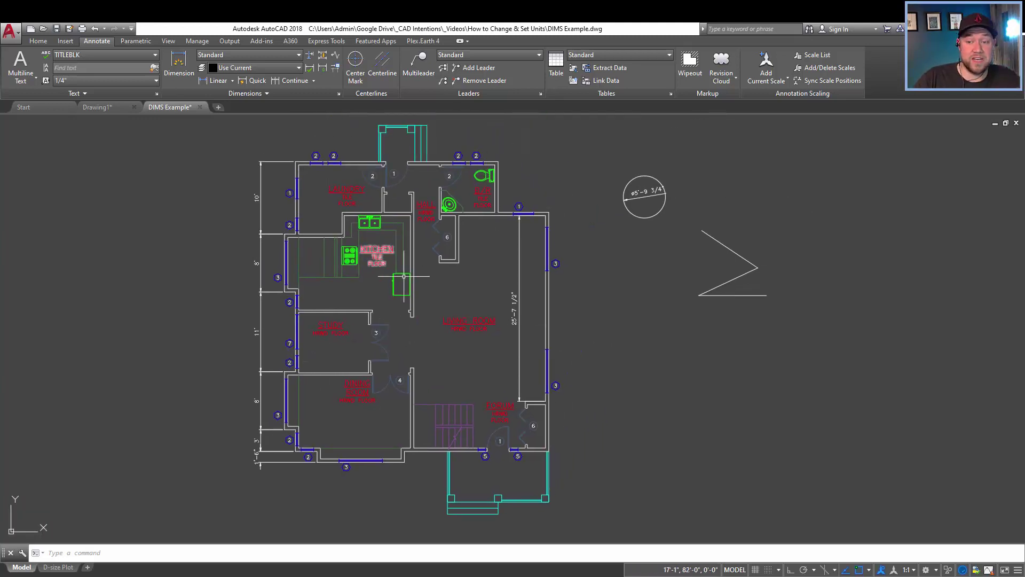
middle_drag(427, 276, 400, 331)
middle_drag(503, 358, 538, 303)
middle_drag(621, 314, 400, 303)
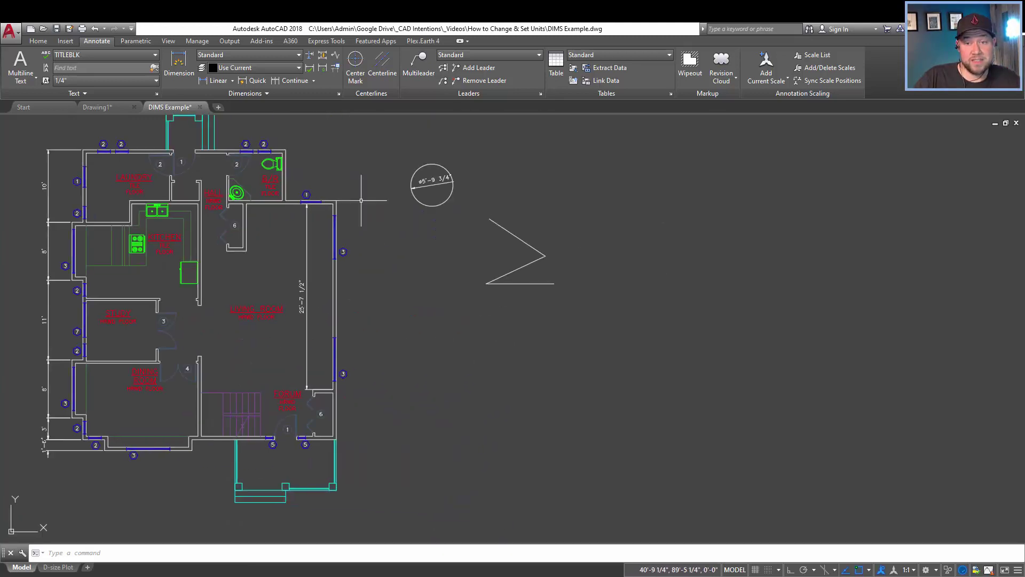
click(232, 82)
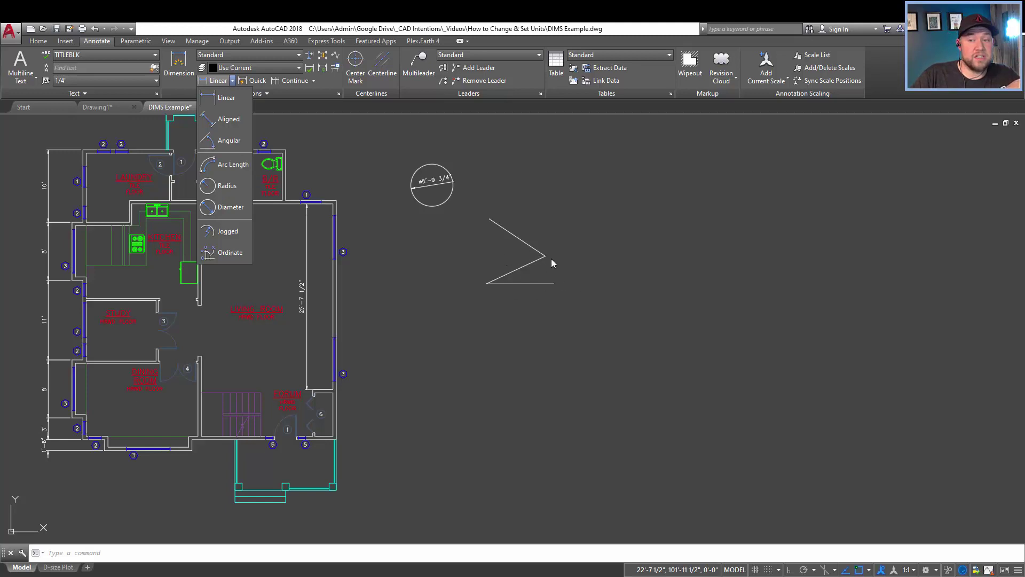
Add angular dimensions: 59° between the two angled lines and 25° to the horizontal line
click(224, 142)
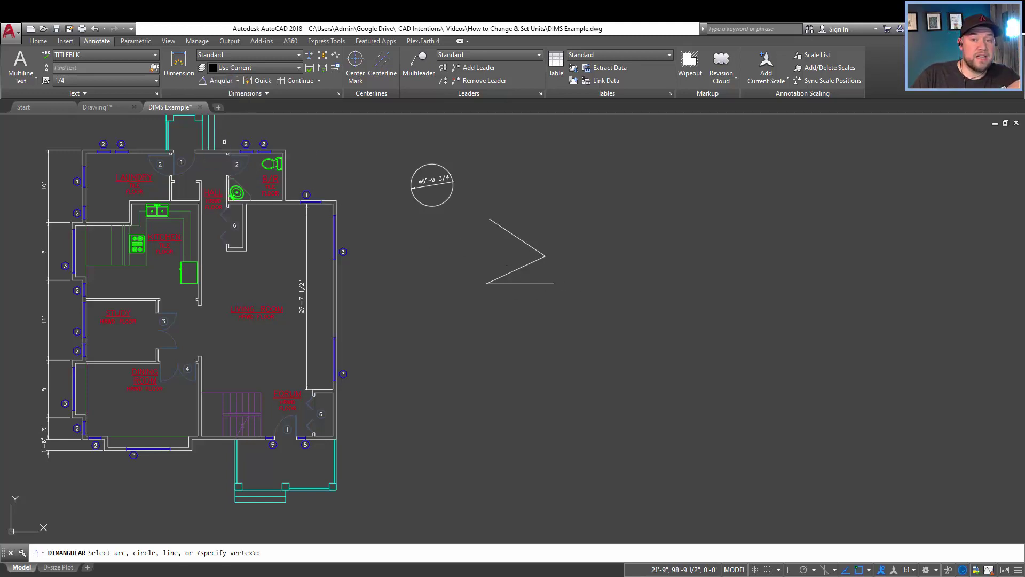
click(513, 234)
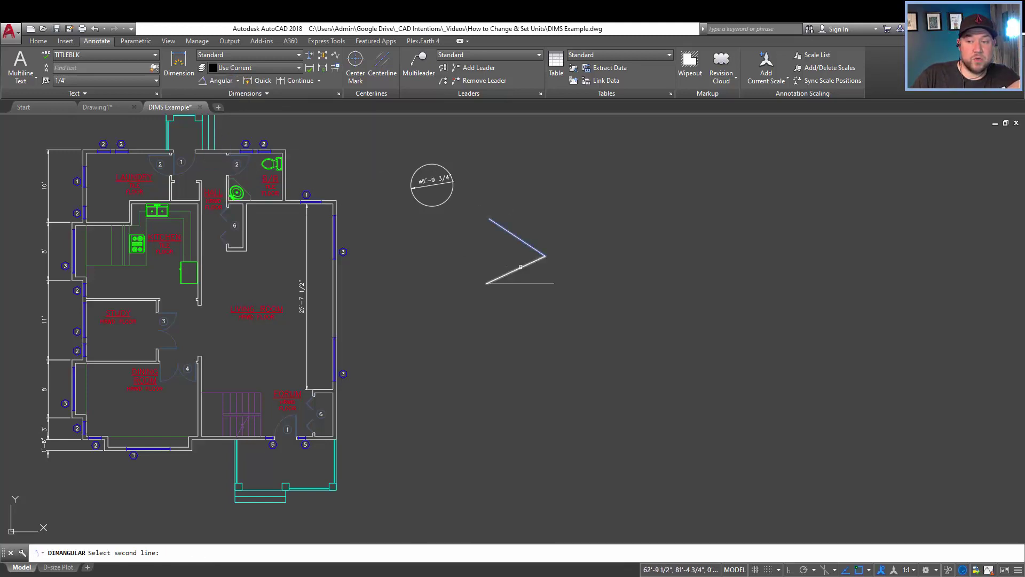
click(520, 267)
scroll(492, 246, up, 4)
click(503, 251)
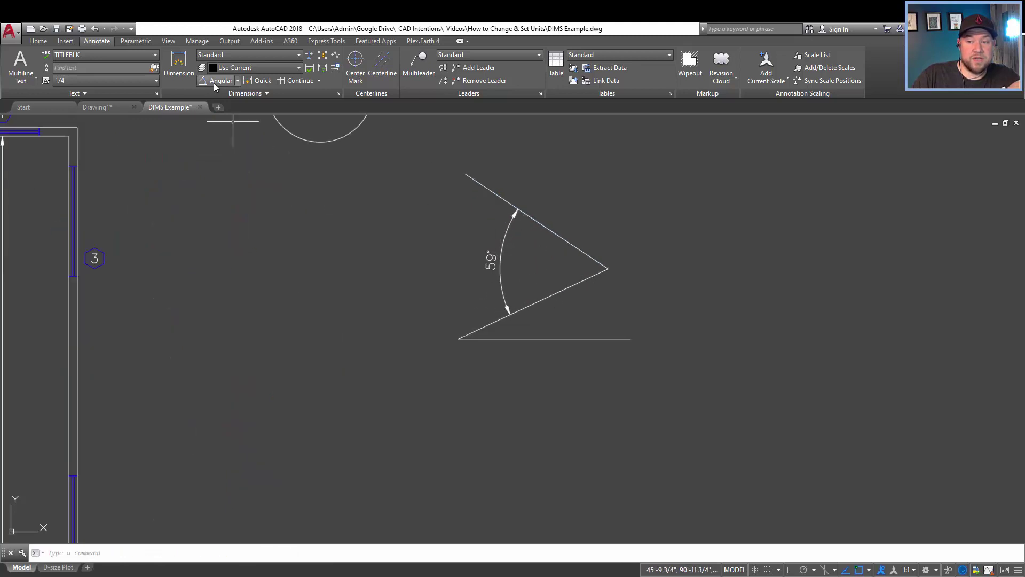
key(Return)
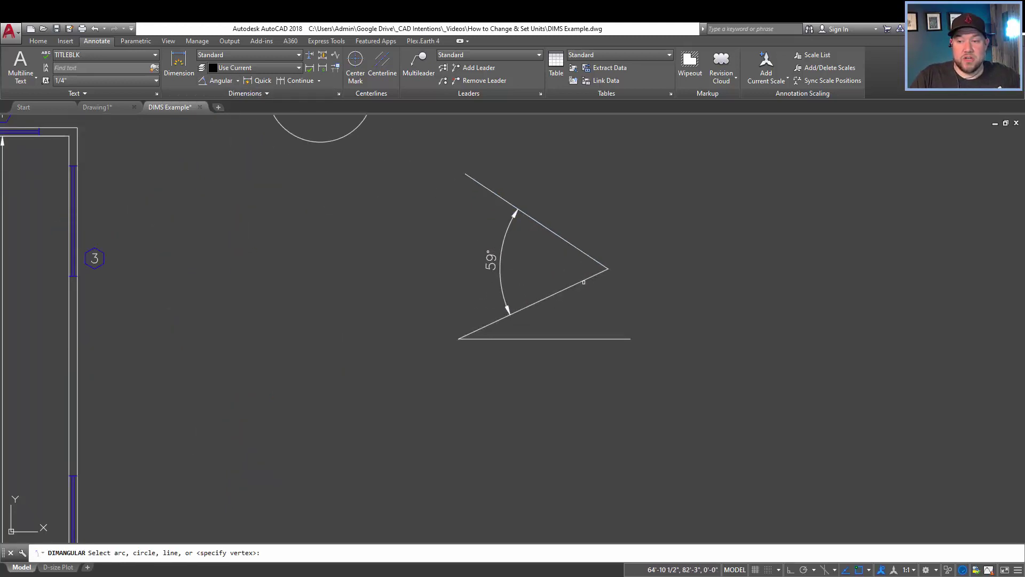
click(584, 281)
click(589, 340)
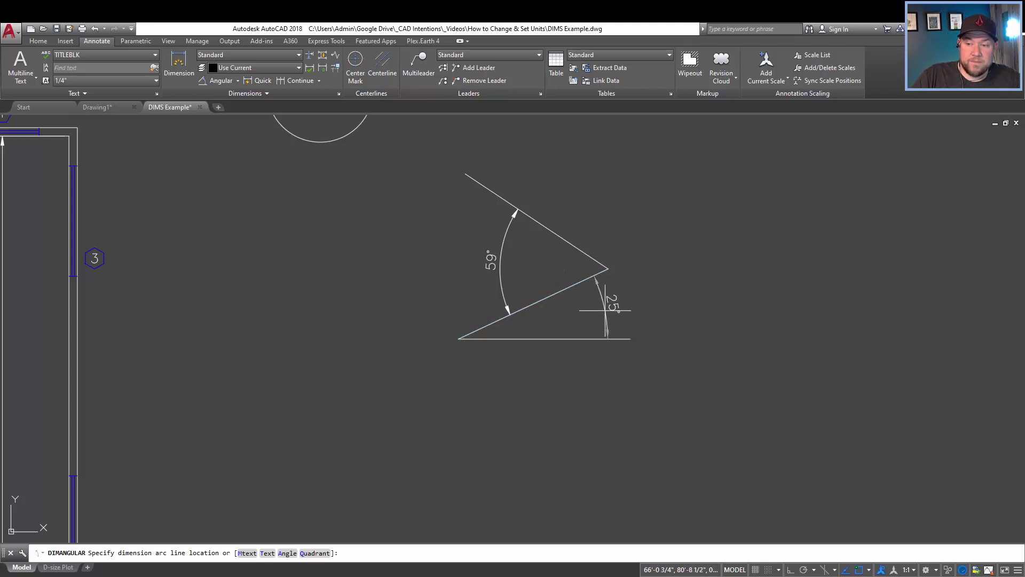
click(599, 301)
scroll(226, 248, down, 2)
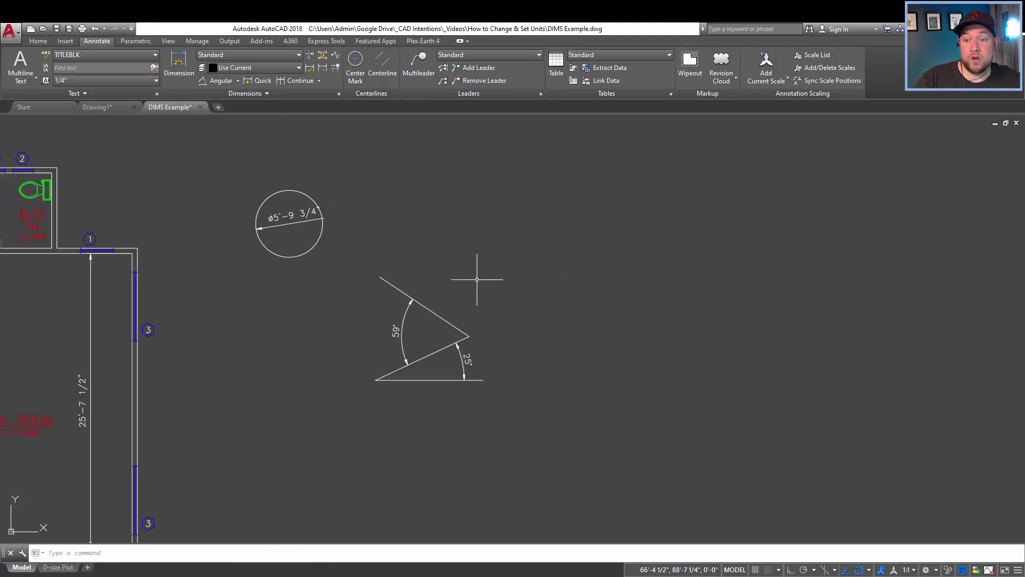
Add an R2'-10 7/8" radius dimension to the circle and delete its old diameter dimension
click(238, 81)
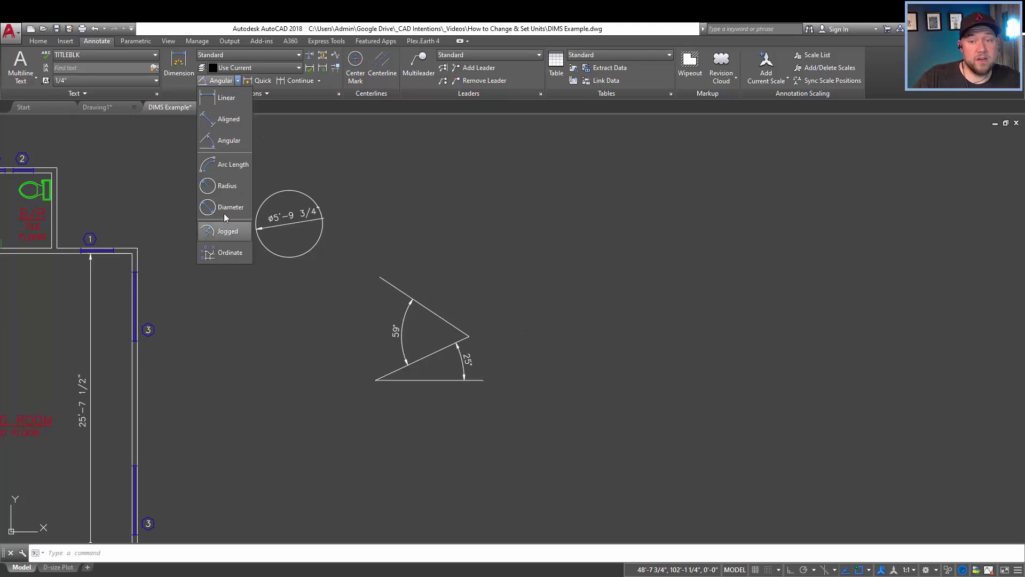
click(232, 187)
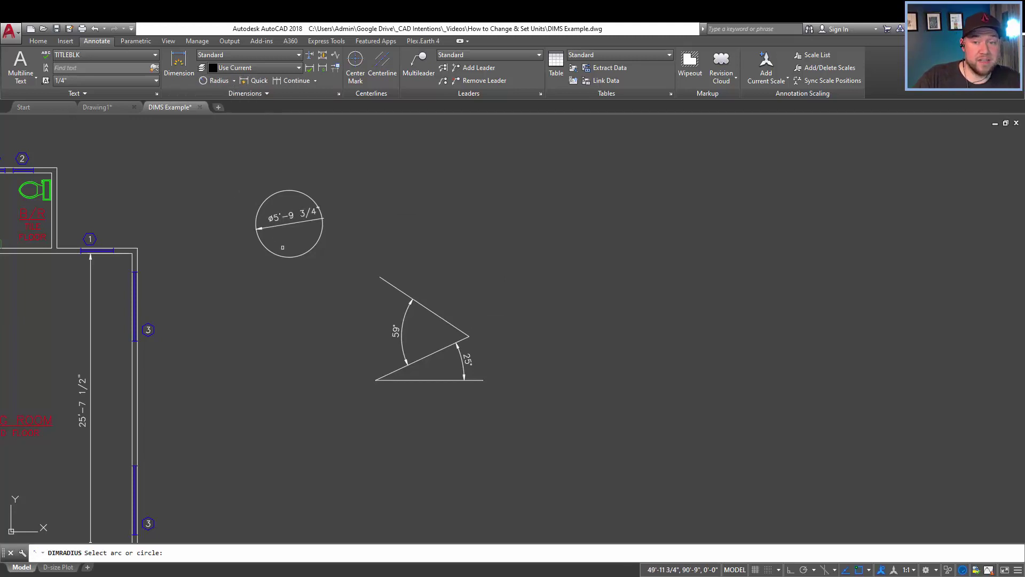
click(260, 208)
scroll(299, 223, up, 2)
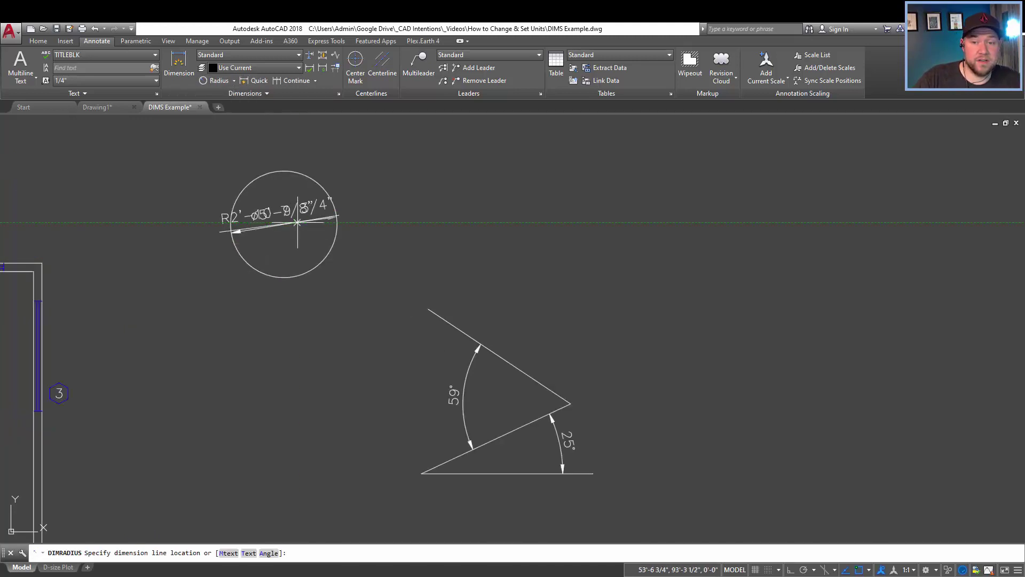
click(247, 175)
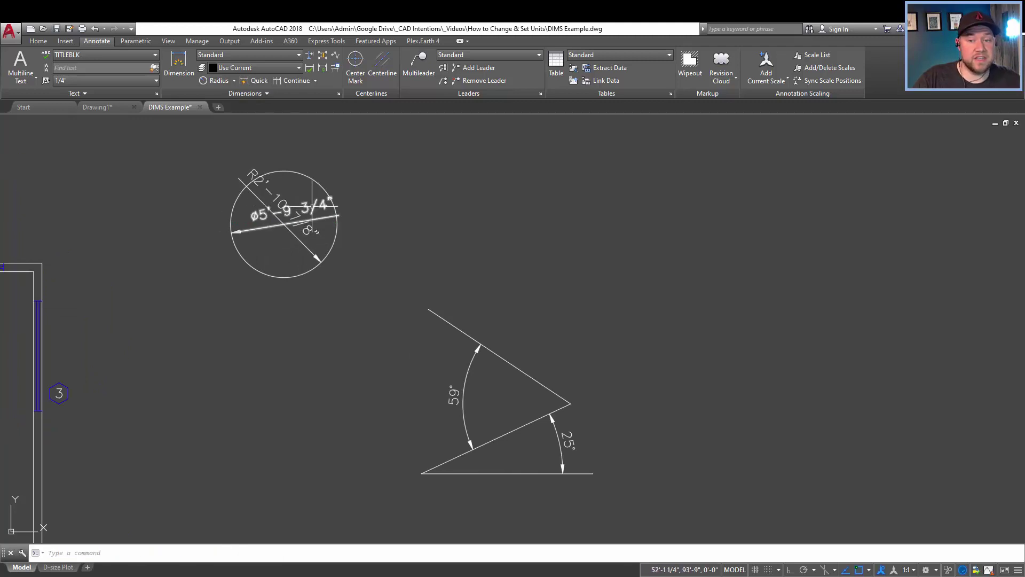
click(319, 209)
key(Delete)
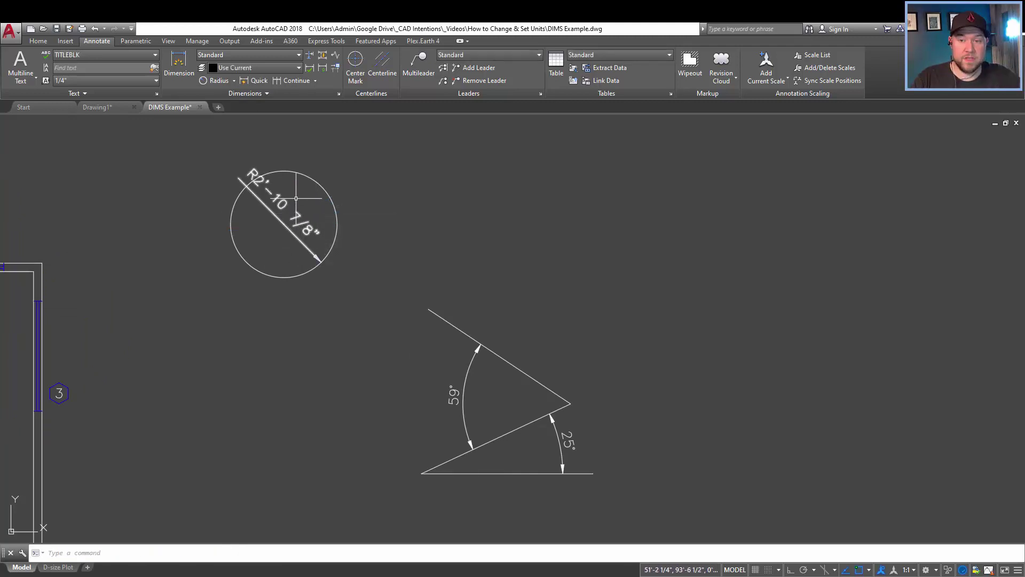
click(234, 80)
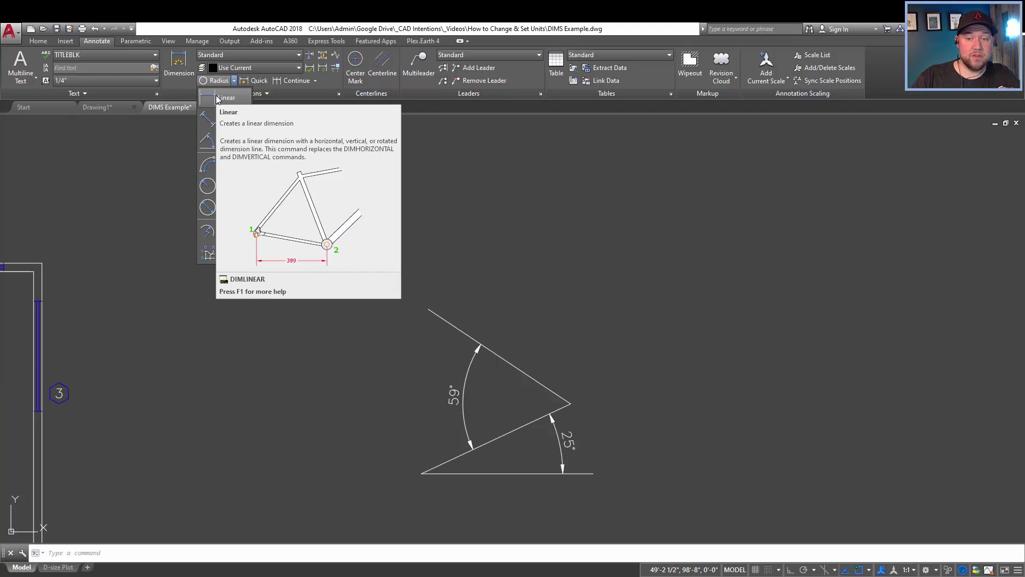
click(280, 93)
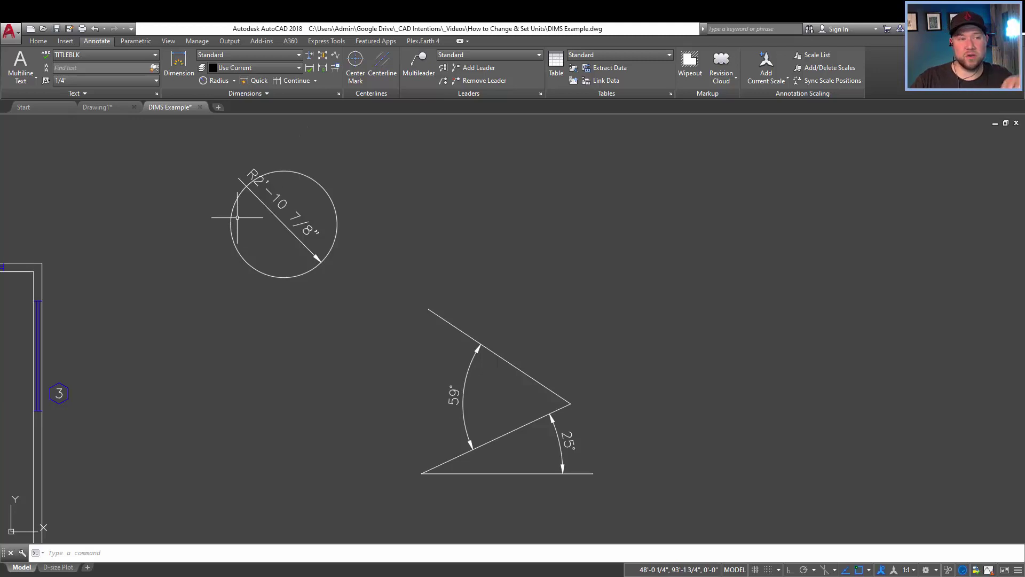
Zoom out and pan until the dimensioned floor plan, including its lower rooms, is visible
scroll(271, 222, down, 2)
scroll(252, 217, down, 3)
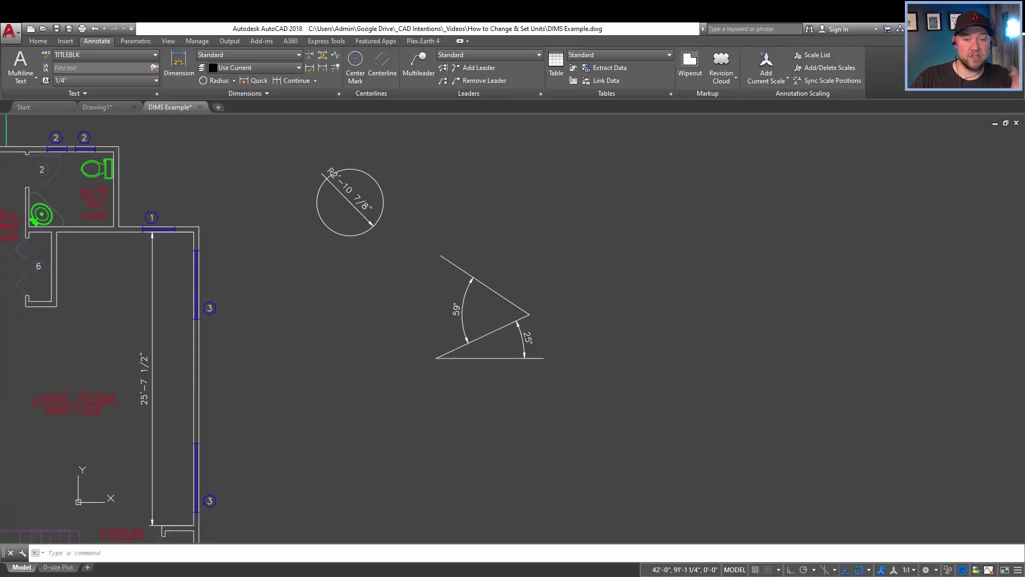
middle_drag(300, 251, 309, 222)
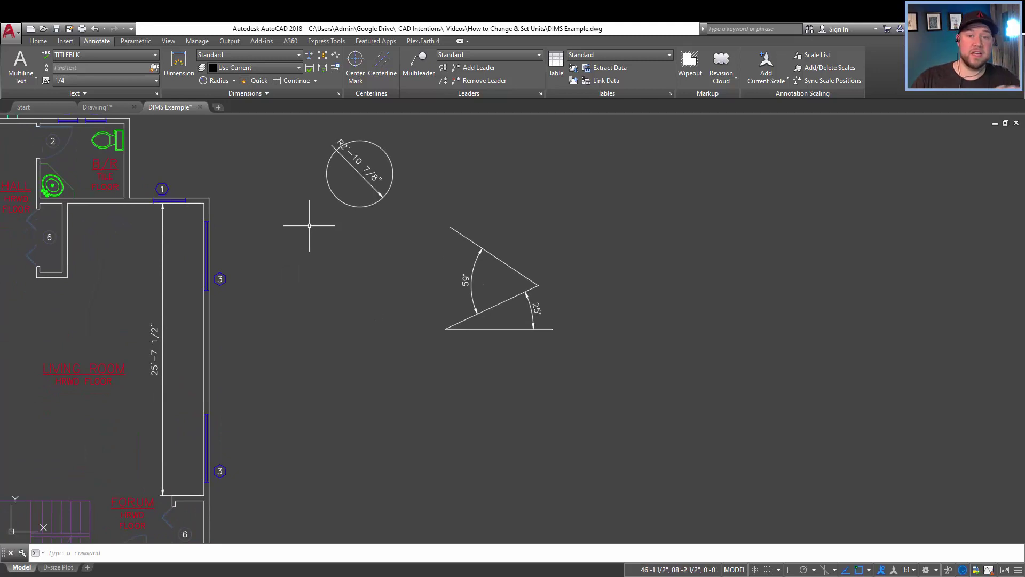
scroll(325, 220, down, 2)
mouse_move(332, 218)
middle_down()
mouse_move(403, 214)
mouse_move(437, 258)
mouse_move(425, 206)
middle_up()
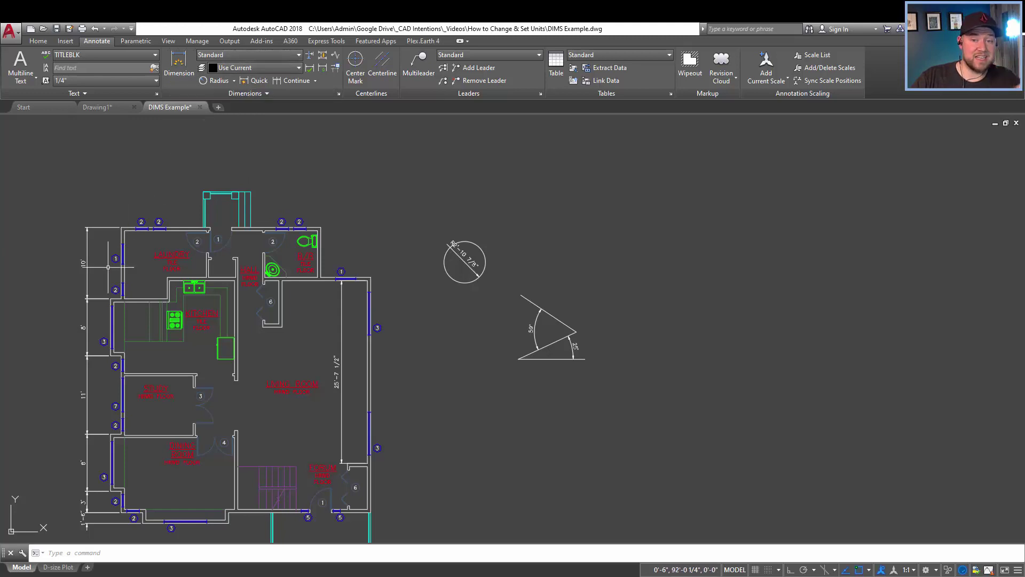
scroll(169, 264, up, 3)
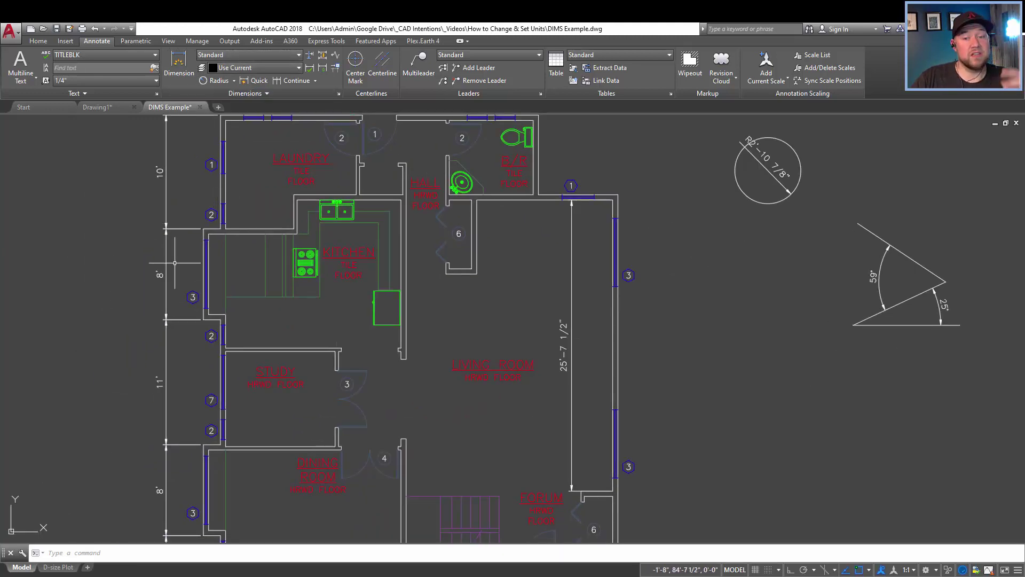
scroll(170, 233, up, 3)
scroll(182, 250, down, 3)
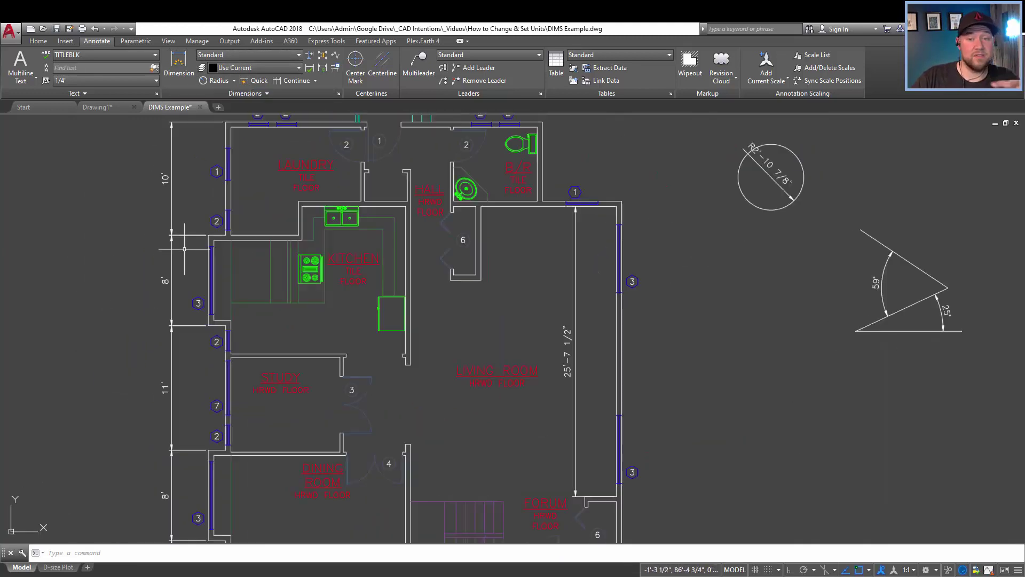
middle_drag(227, 291, 198, 238)
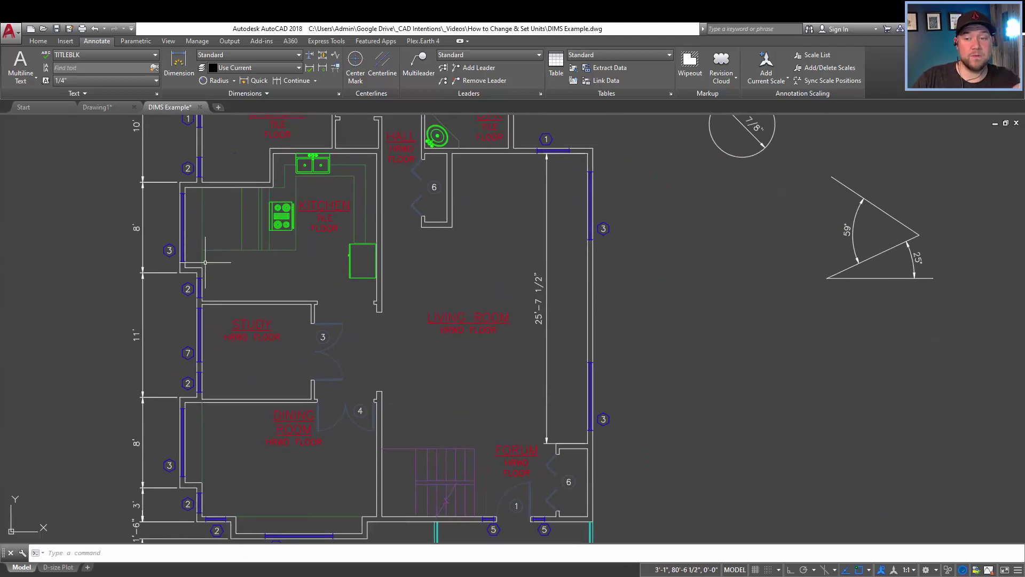